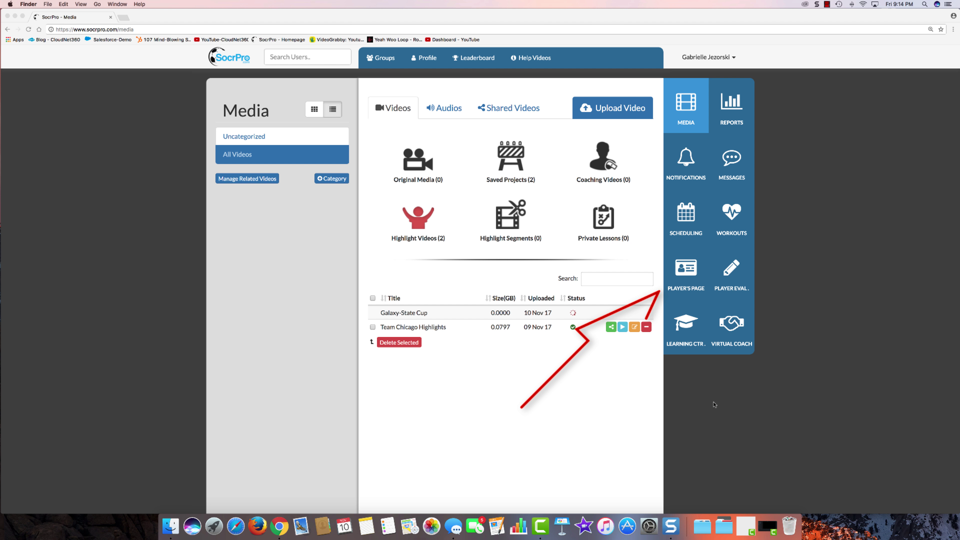
Step: Claim the URL name 'ziggy' on the Player's Page, confirm it's available, and enter the player's public name
left_click(693, 272)
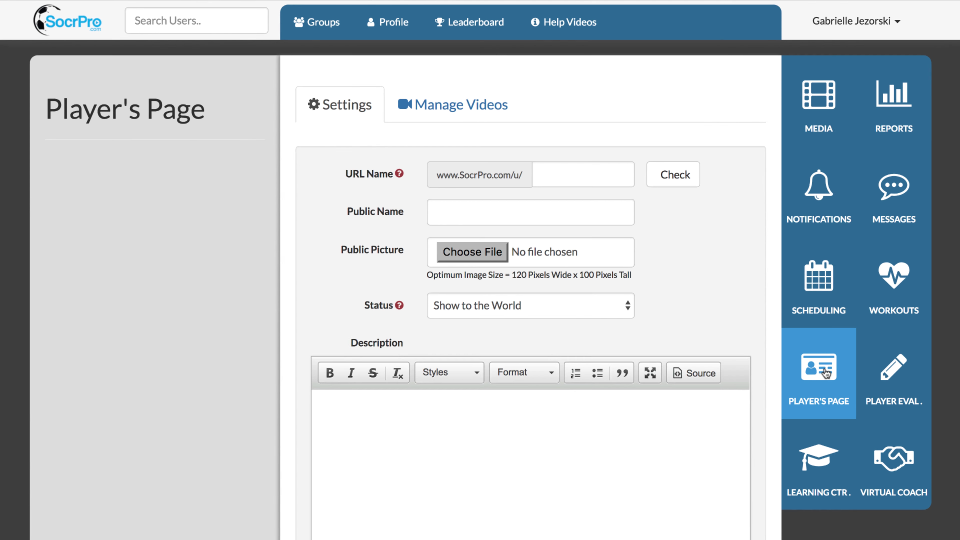
left_click(557, 170)
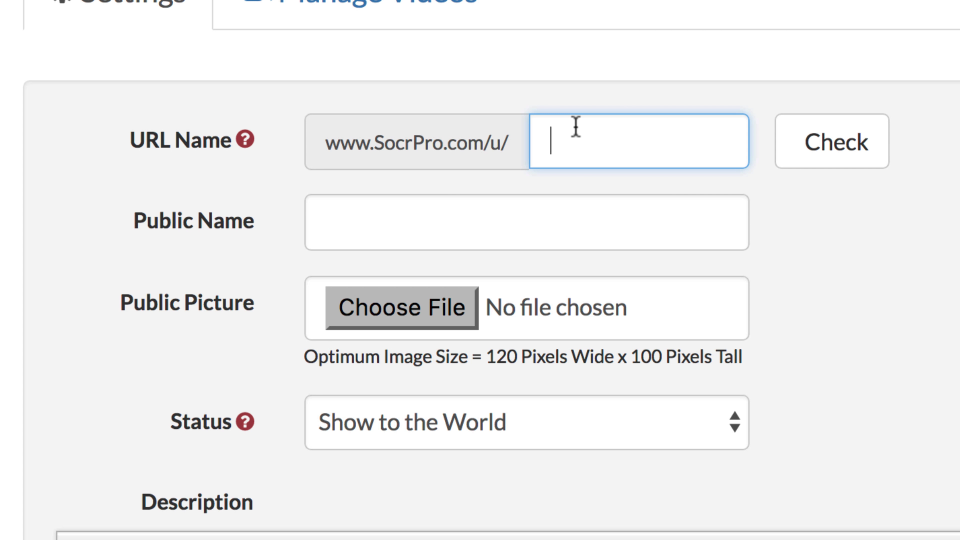
type("ziggy")
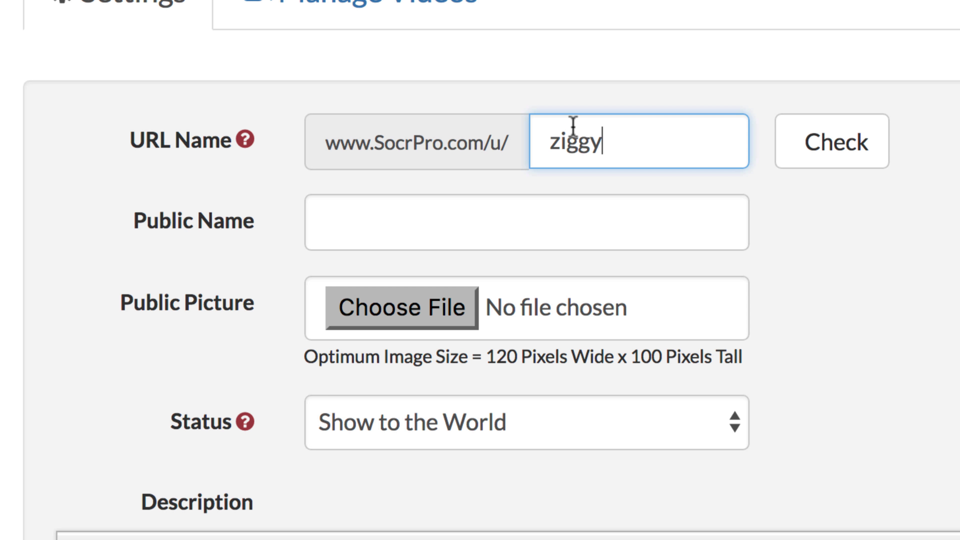
left_click(860, 151)
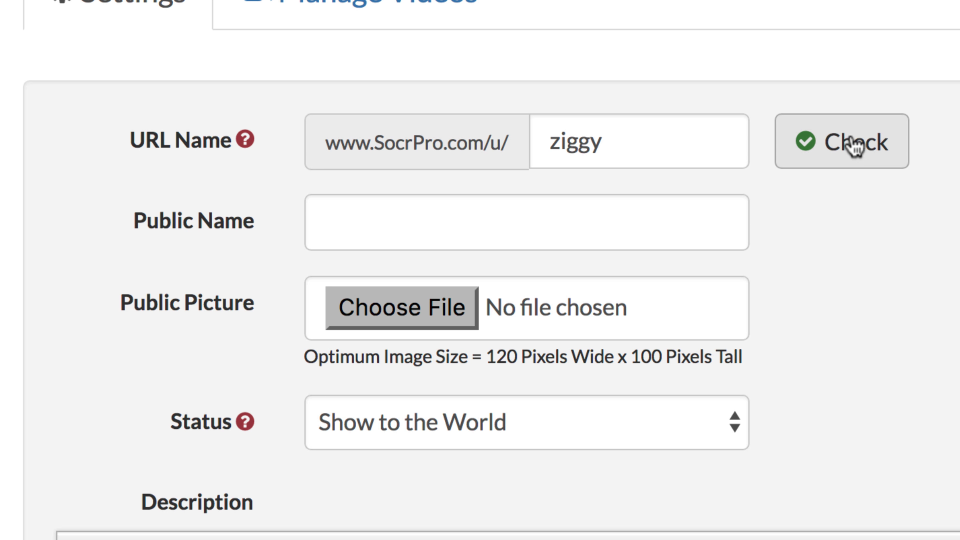
left_click(416, 225)
type("Ziggy J")
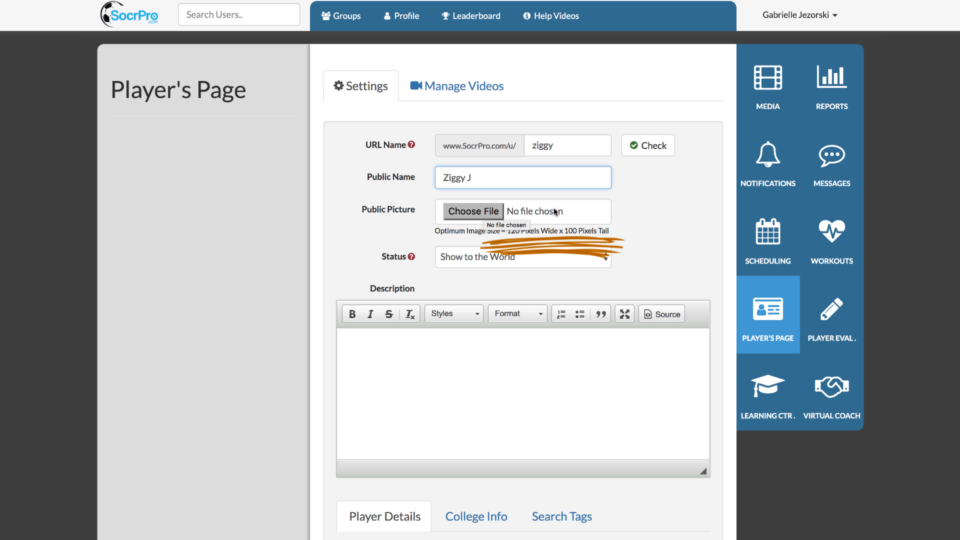
Step: Attach Ziggy-1.png as the profile's public picture
left_click(472, 212)
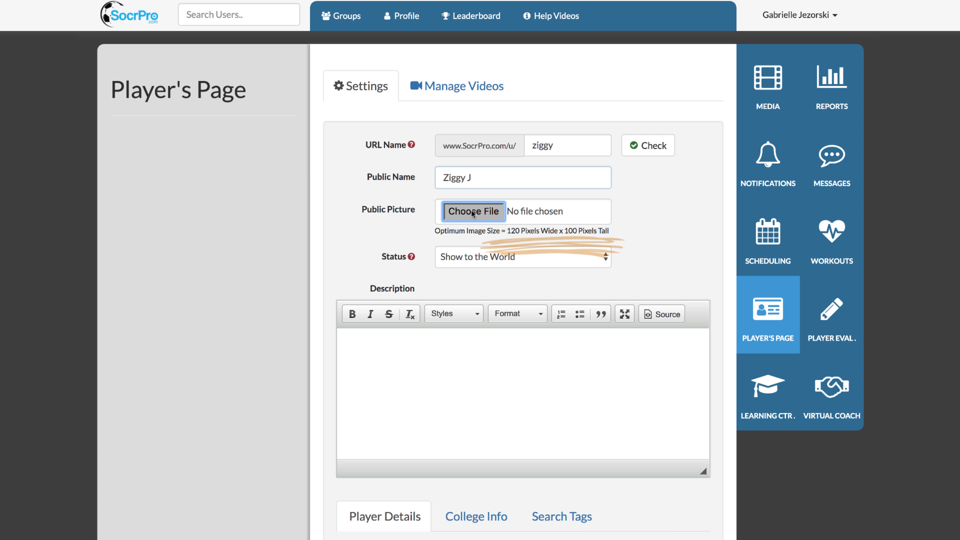
double_click(414, 36)
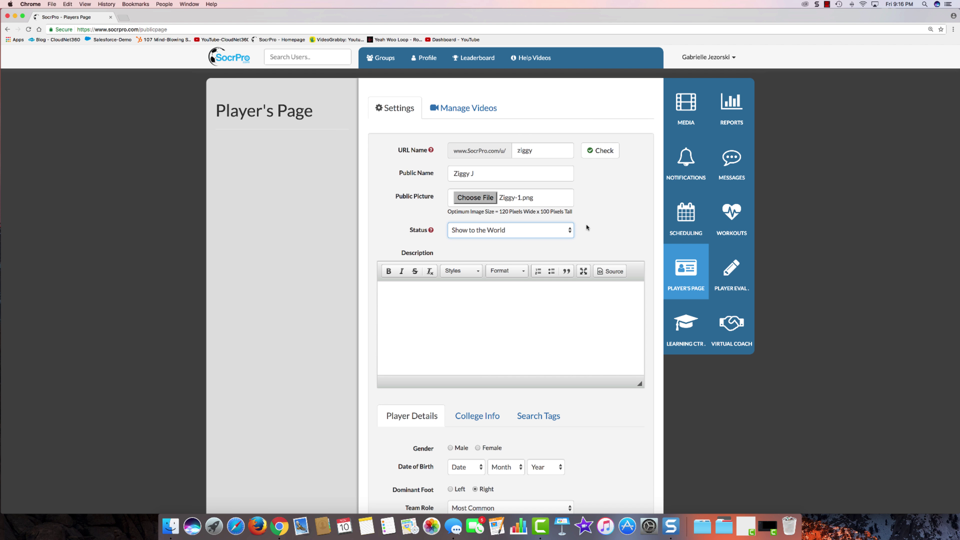
Step: Paste the prepared two-paragraph description on height, footedness and set-piece accuracy
key("Tab")
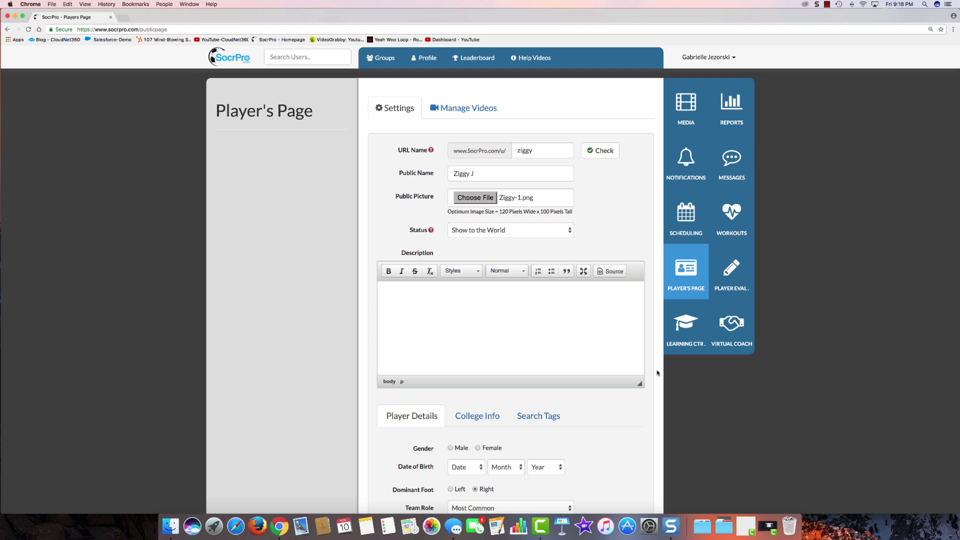
type("I'm 5' 6\" tall, and stay in \"game ready\" condition all year. Although I'm right foot dominant, I'm strong with my left foot and score most of my goals with my left foot. Highly accurate taking corner kicks and free kicks and I always volunteer to help break the tie with PK's.")
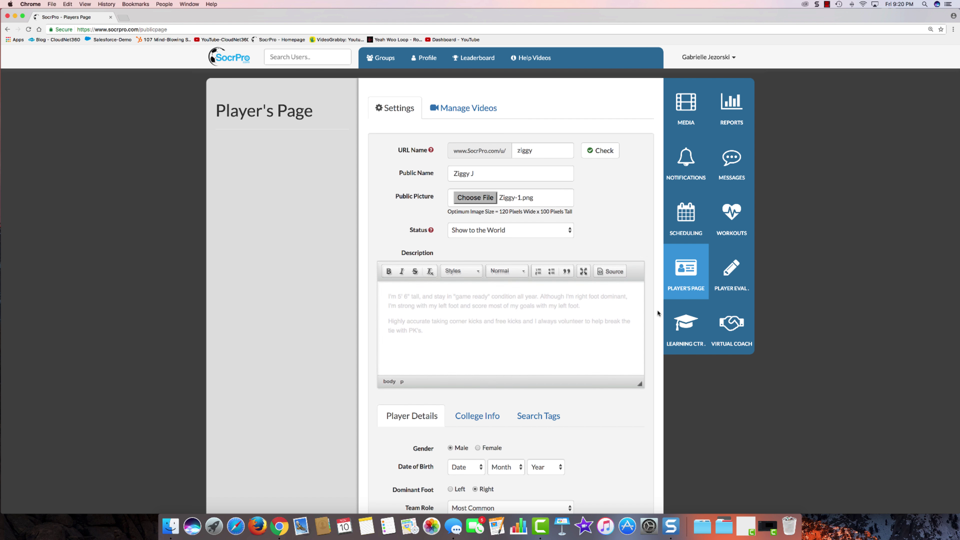
scroll(657, 309, "down", 5)
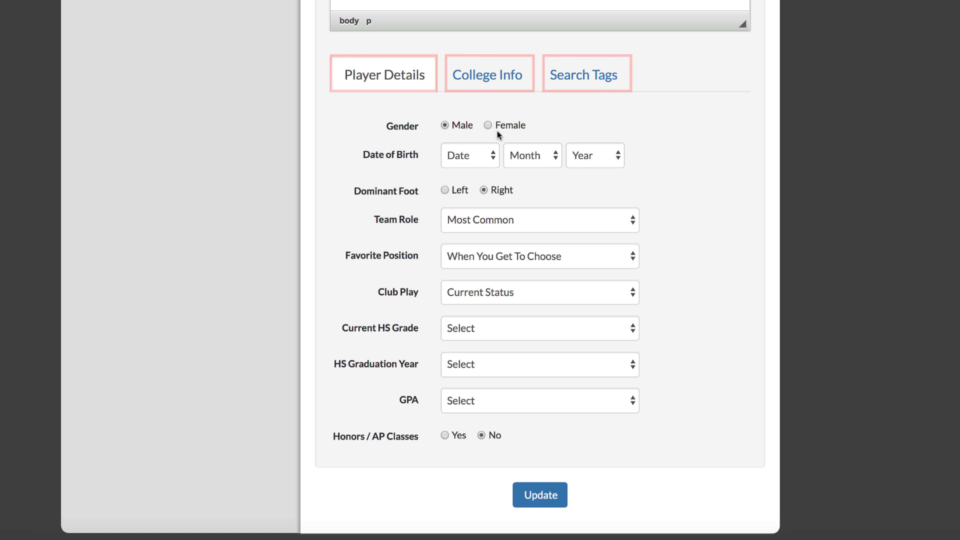
left_click(488, 125)
left_click(477, 157)
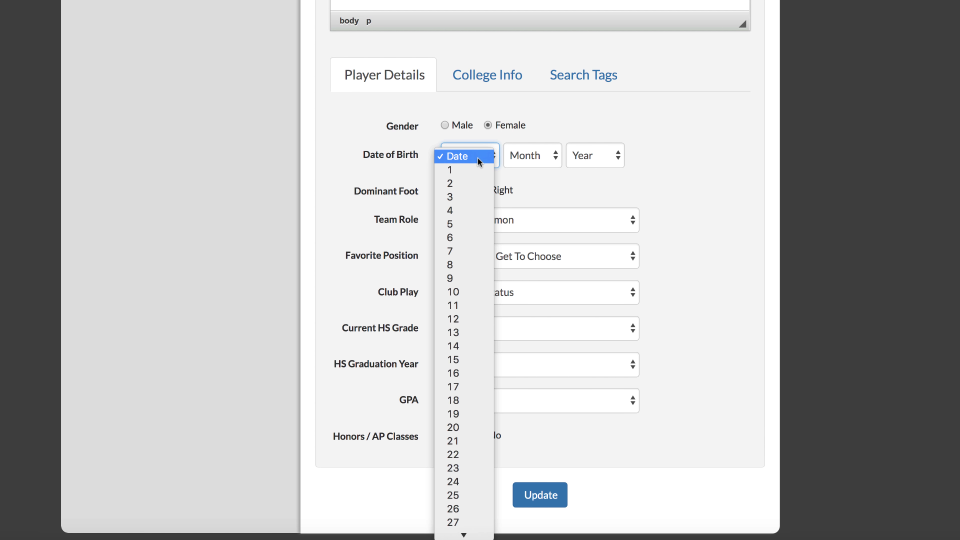
left_click(458, 222)
left_click(536, 151)
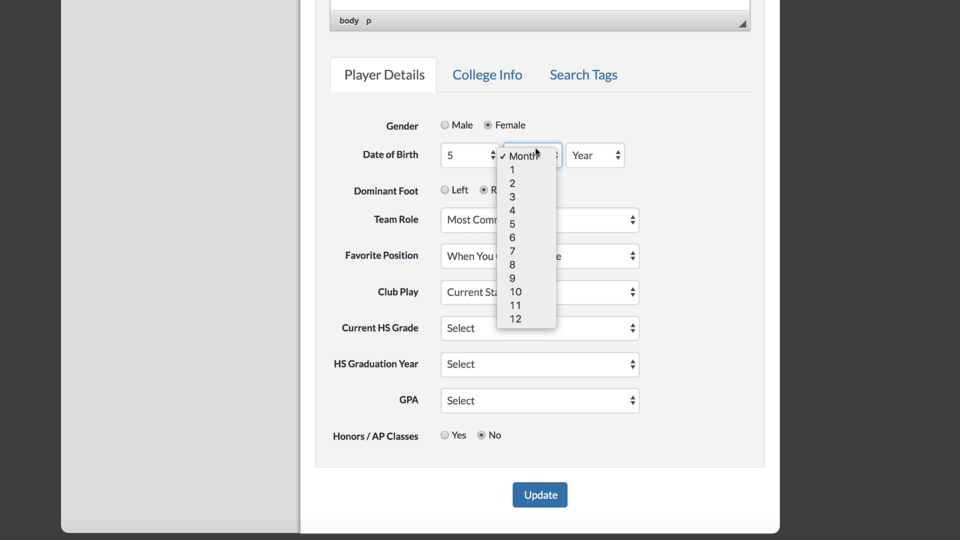
left_click(575, 187)
key("5")
left_click(589, 155)
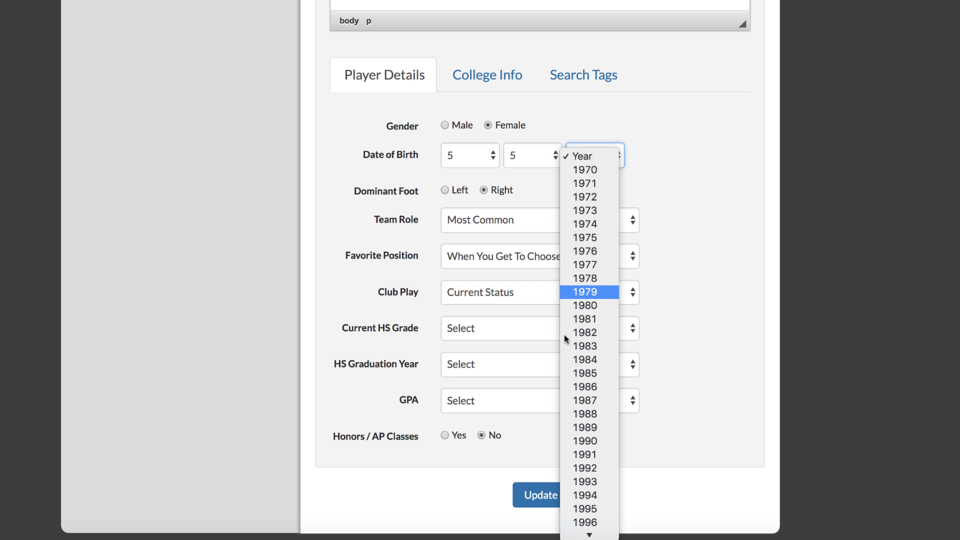
scroll(574, 363, "down", 5)
left_click(574, 383)
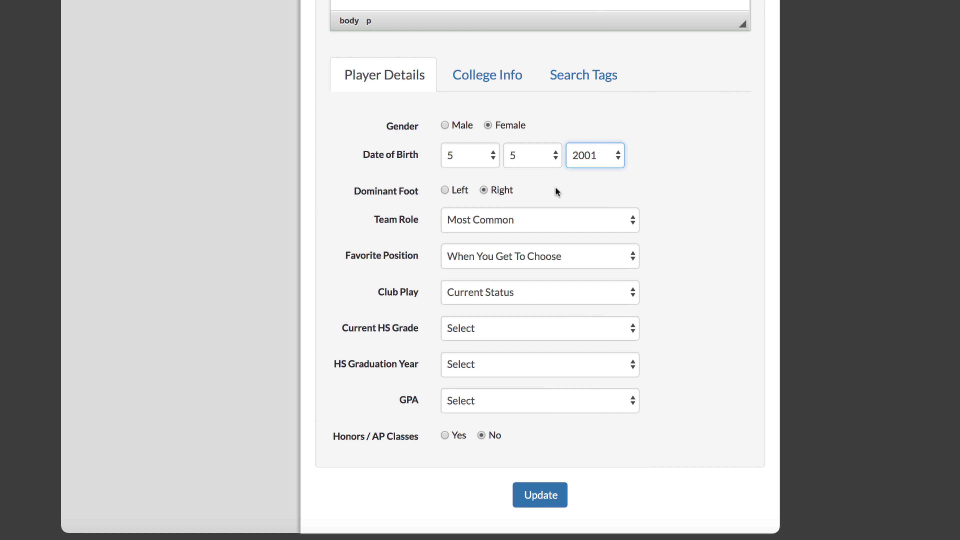
Step: Set team role Defense, favorite position Full Back - Right, and club play Regional League
key("Tab")
key("Tab")
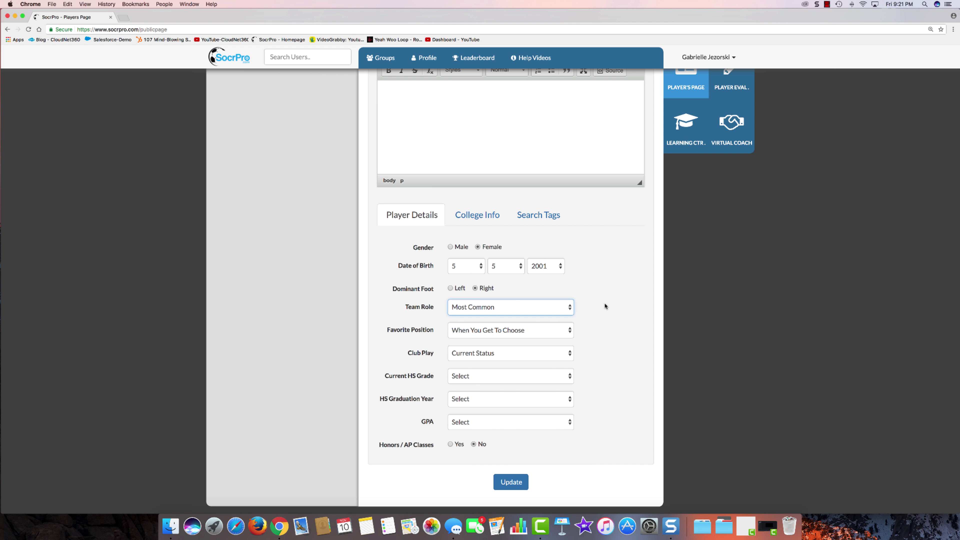
left_click(572, 307)
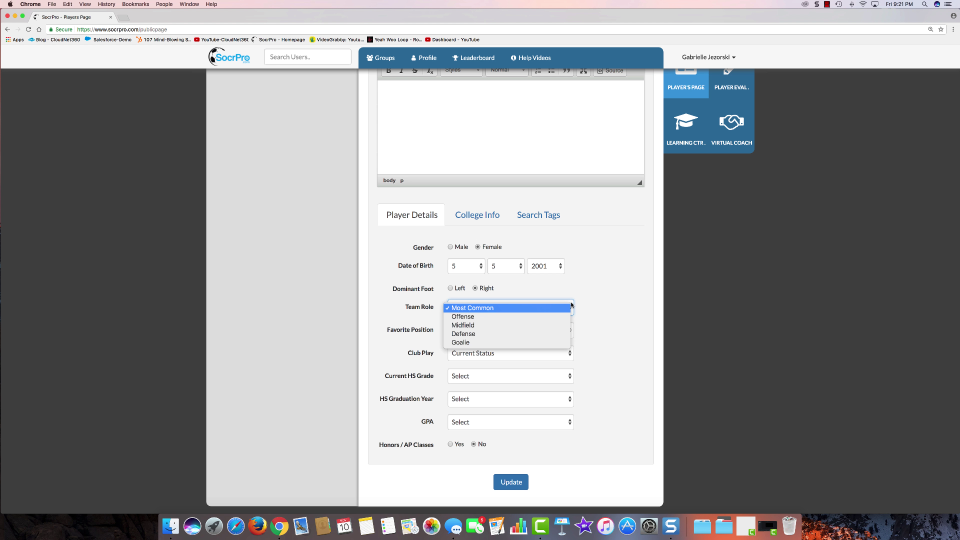
left_click(514, 334)
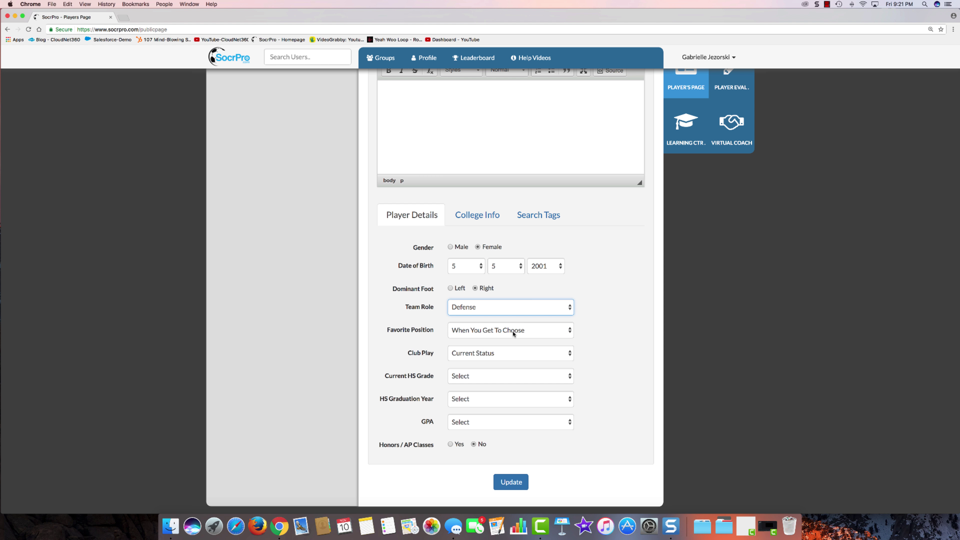
left_click(514, 334)
left_click(499, 357)
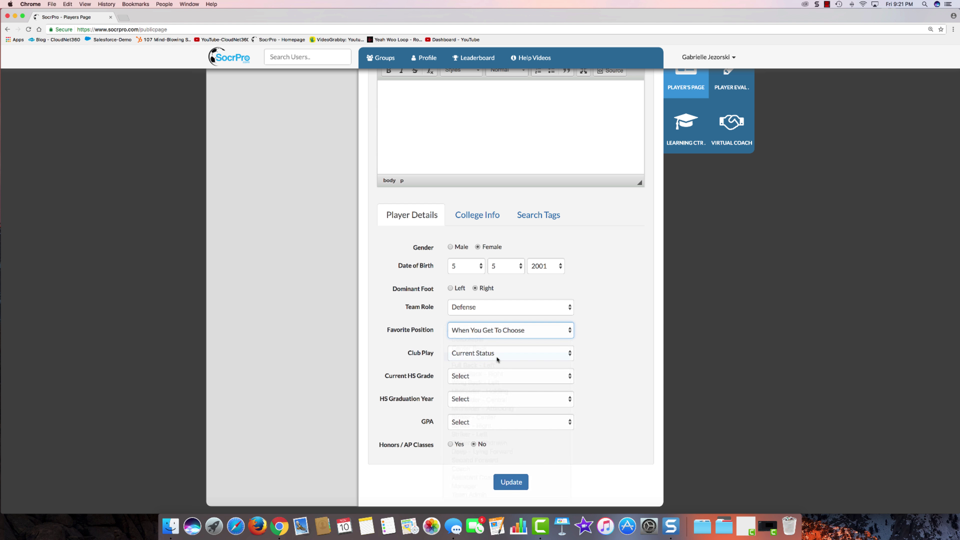
left_click(501, 355)
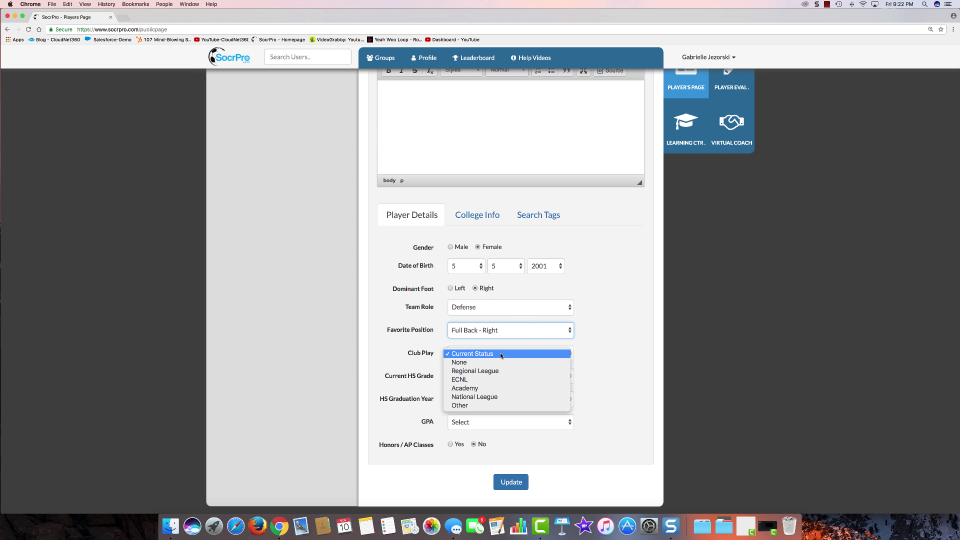
left_click(491, 374)
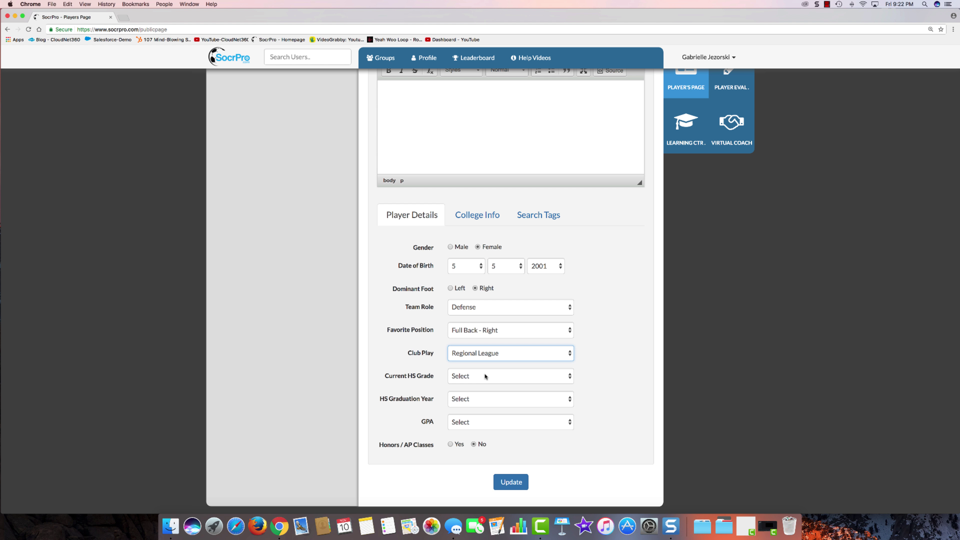
Step: Set grade Junior, graduation 2017, GPA 3.75 to 3.95, honors classes Yes, and save the details
left_click(485, 376)
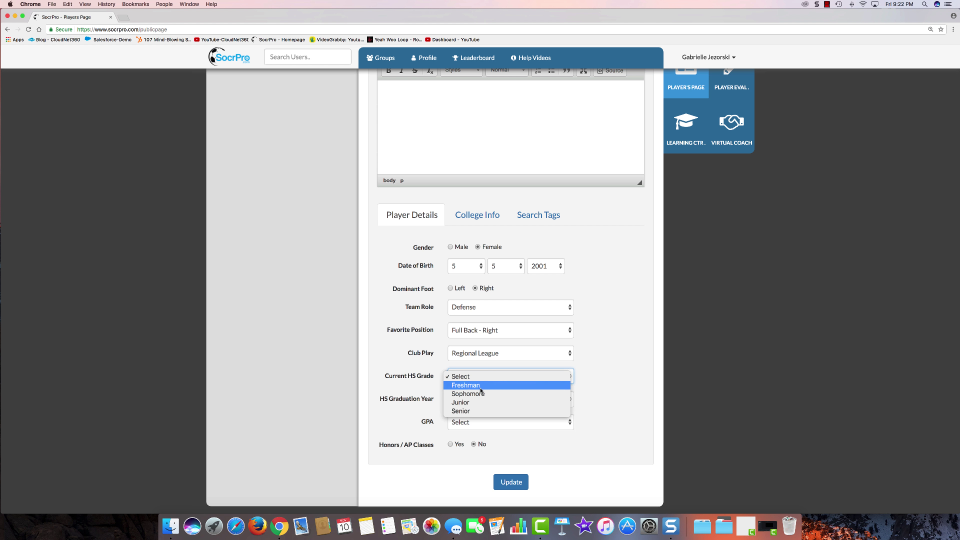
left_click(476, 403)
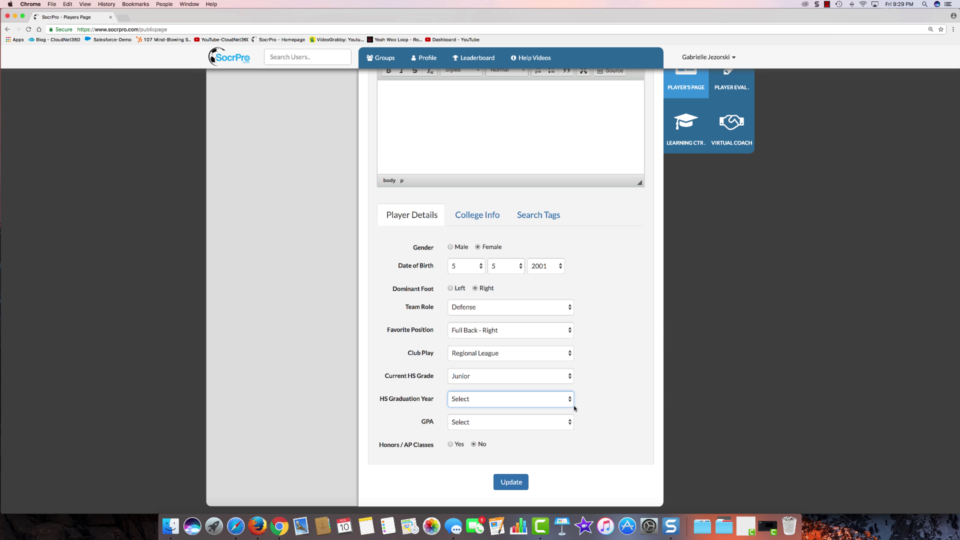
left_click(569, 400)
left_click(503, 468)
left_click(566, 423)
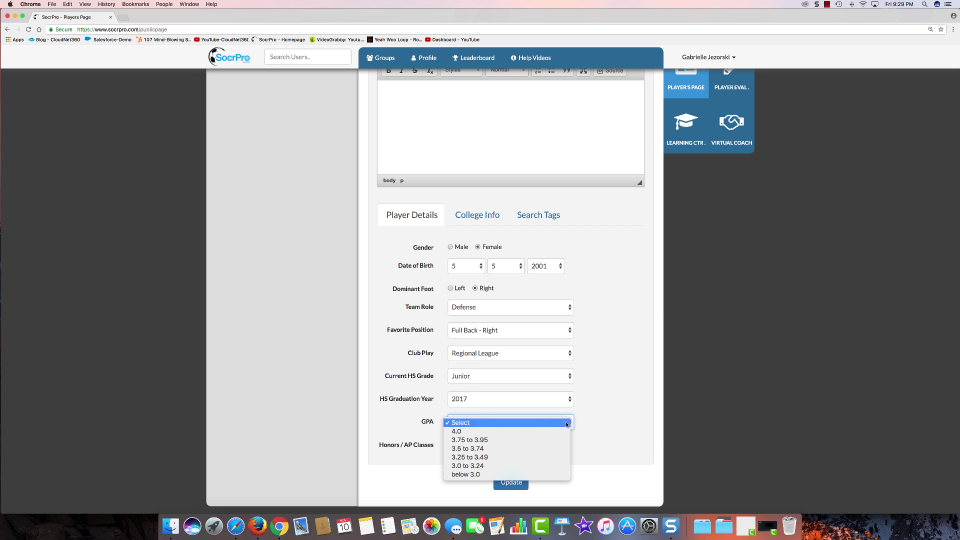
left_click(541, 440)
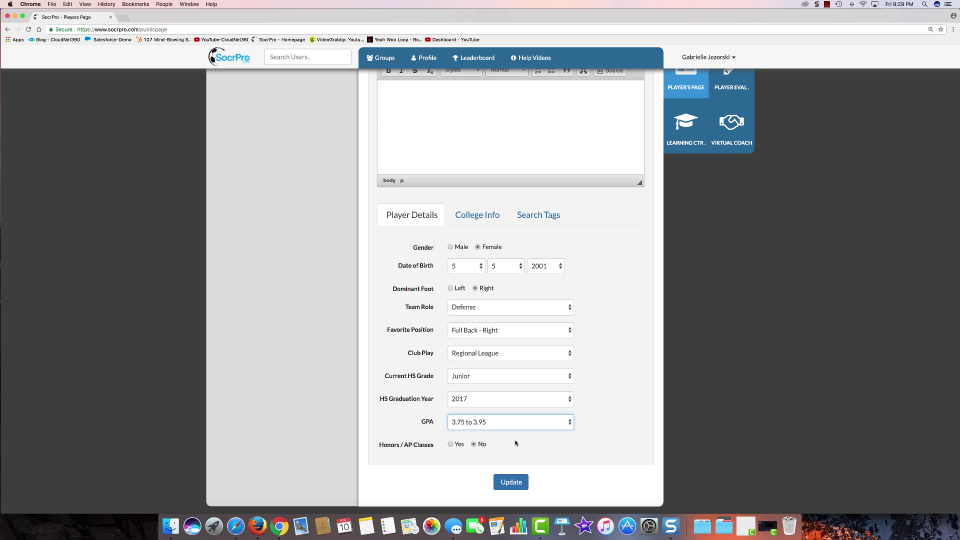
left_click(451, 444)
left_click(511, 482)
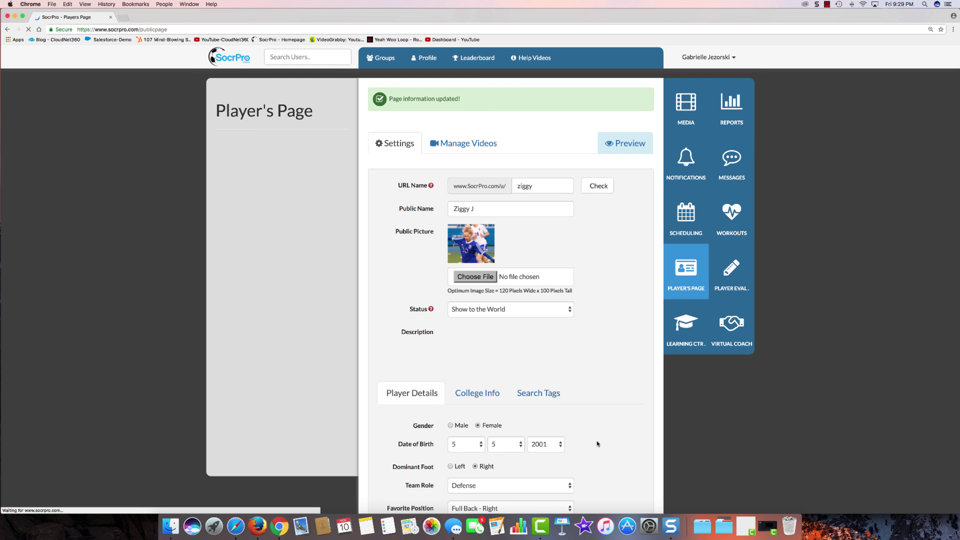
scroll(590, 431, "down", 6)
scroll(586, 431, "down", 2)
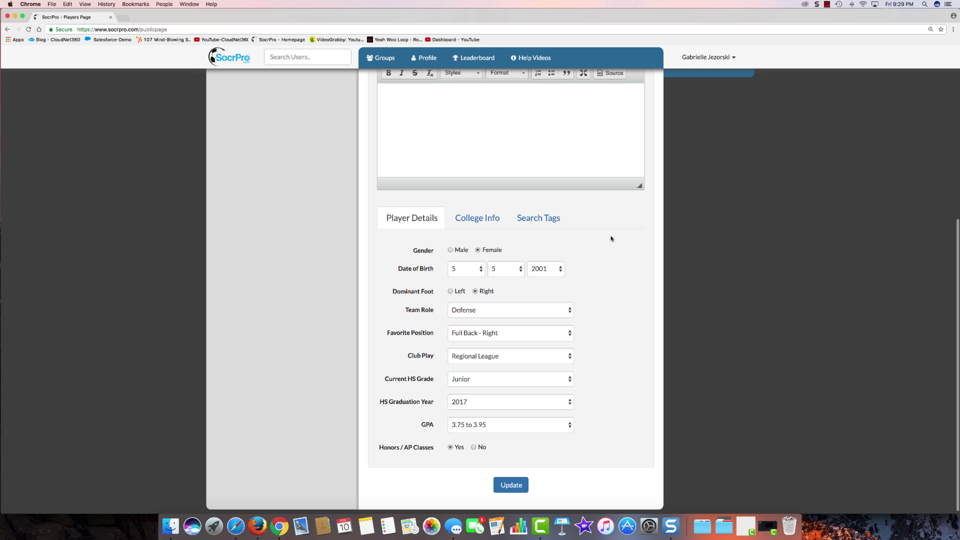
Step: Check D1, D2 and Any location, pick 10,001 to 20,000 students and Any community, then save
left_click(478, 220)
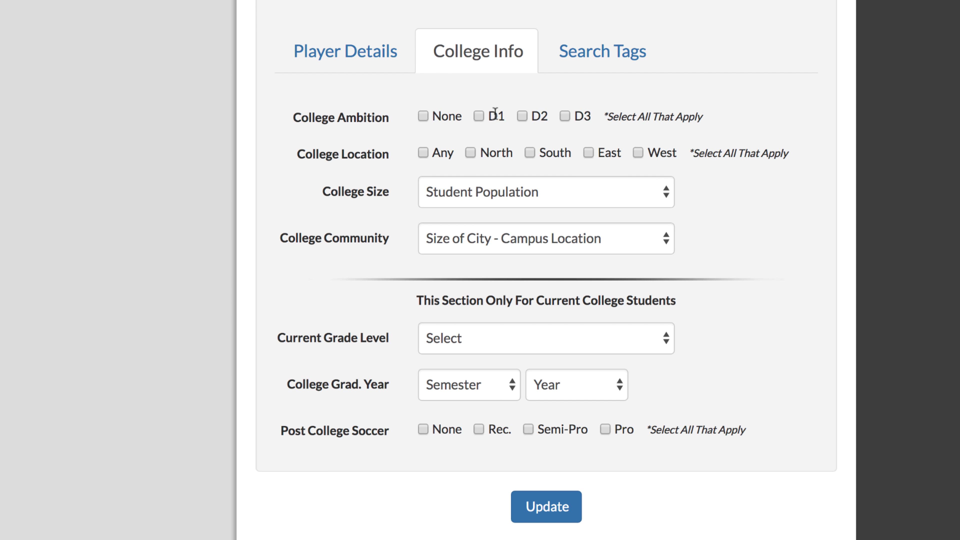
left_click(477, 249)
left_click(522, 116)
left_click(423, 153)
left_click(622, 195)
left_click(537, 281)
left_click(647, 239)
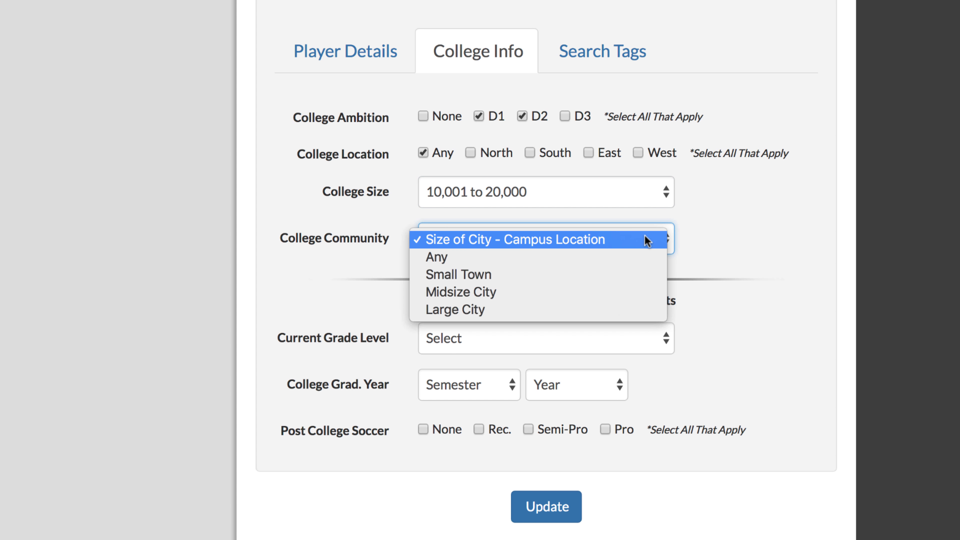
left_click(646, 257)
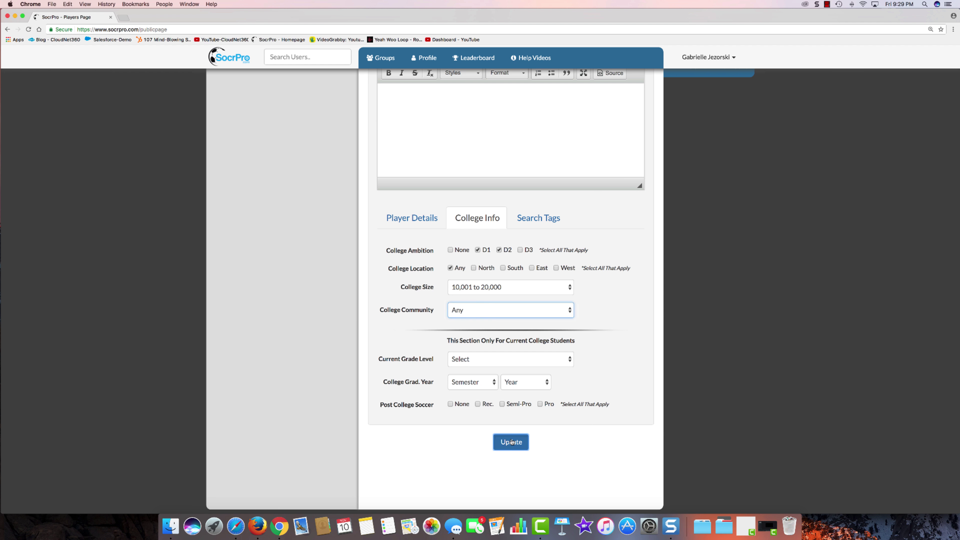
left_click(529, 474)
scroll(622, 283, "down", 5)
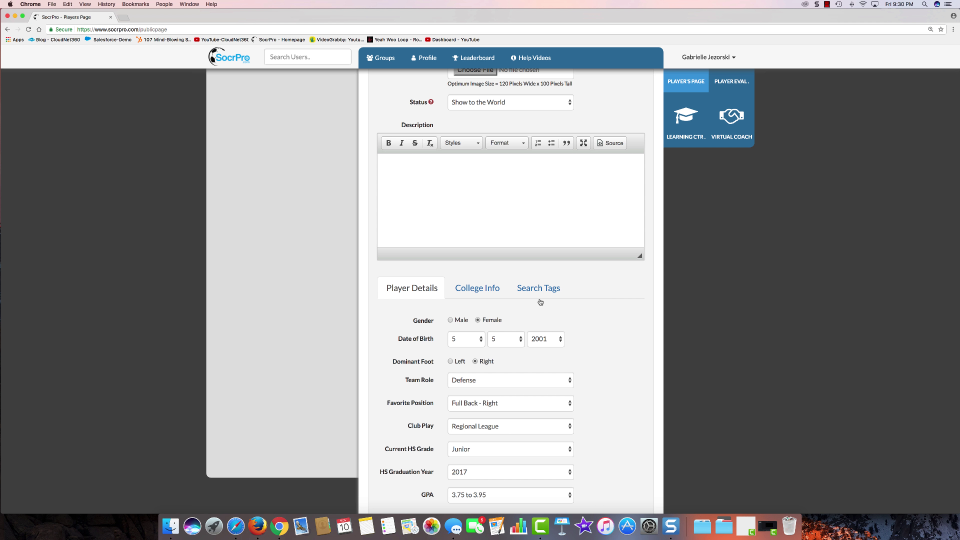
Step: Enter search tags: club FC United, team Pre-Academy, the coach's name, school Vernon Hills, and nickname
left_click(540, 288)
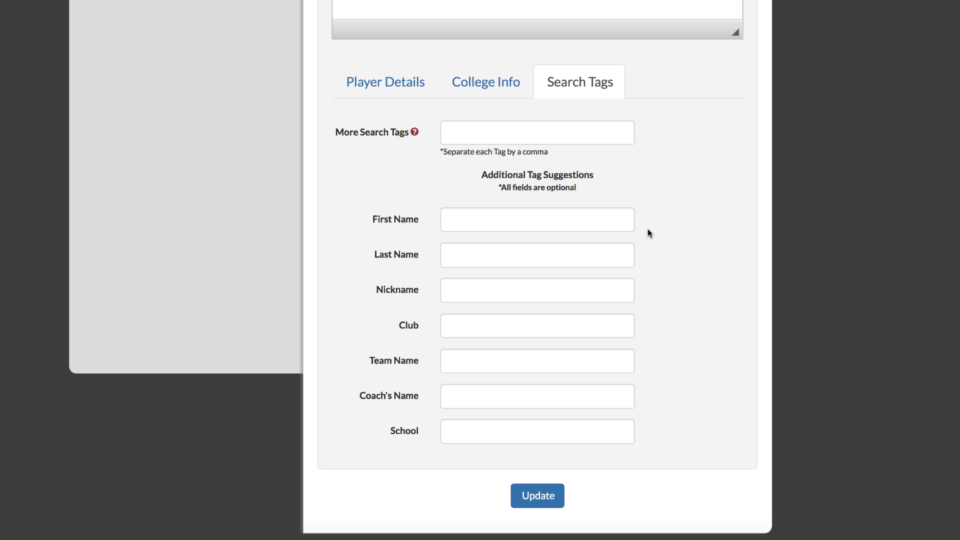
left_click(463, 328)
type("FC United")
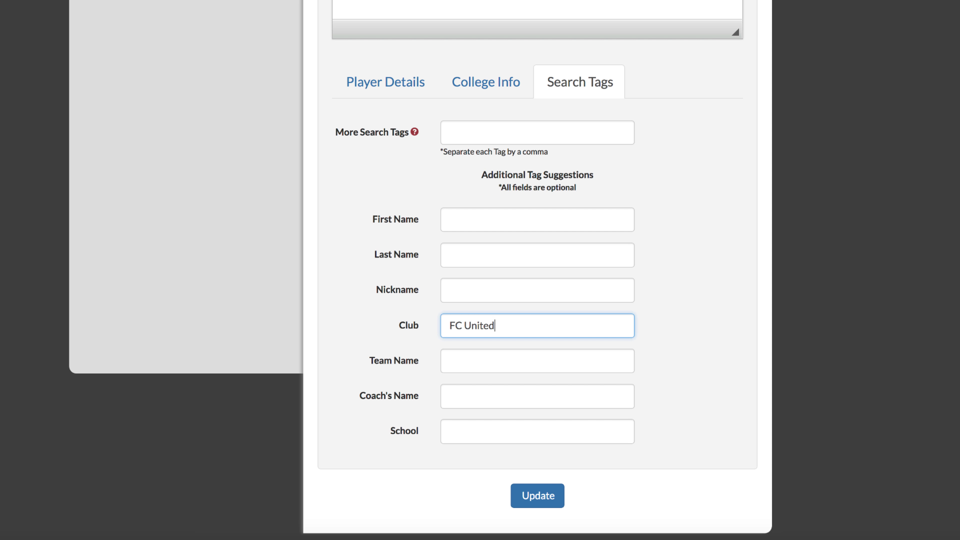
left_click(476, 362)
type("Pre-Academy")
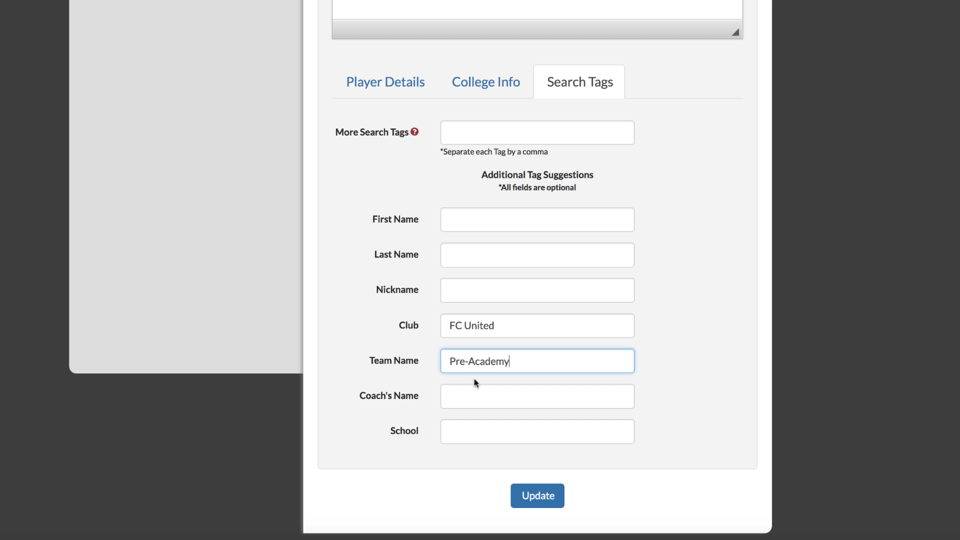
left_click(477, 396)
left_click(492, 428)
type("Vernon Hills")
left_click(470, 290)
type("Ziggy")
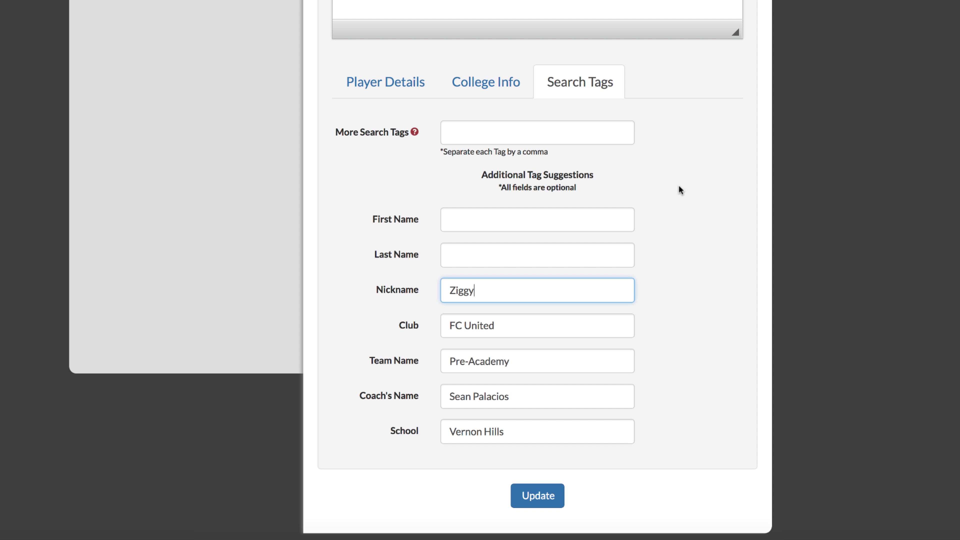
Step: Add extra tags 'defender, honor student, all conference' and save the search tags
left_click(494, 136)
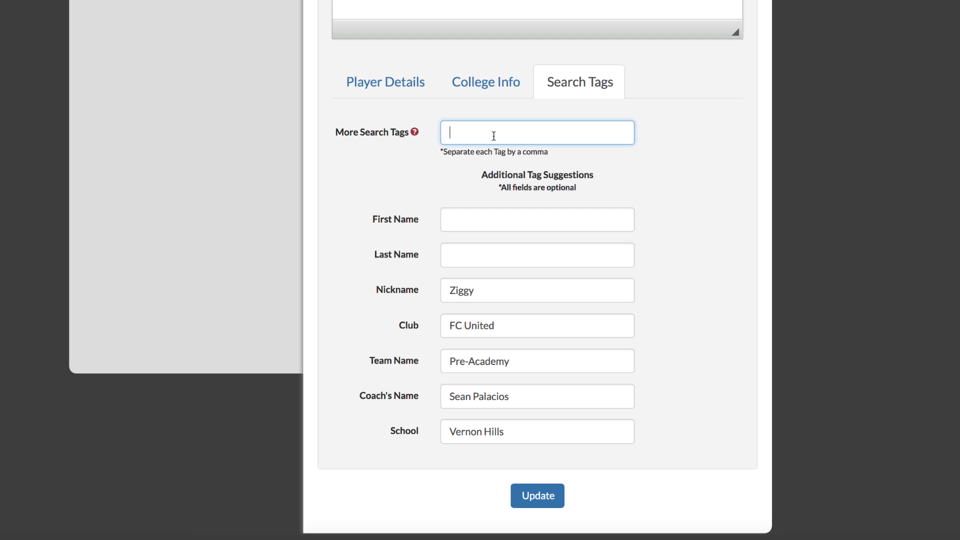
type("defender, honor student, all conference")
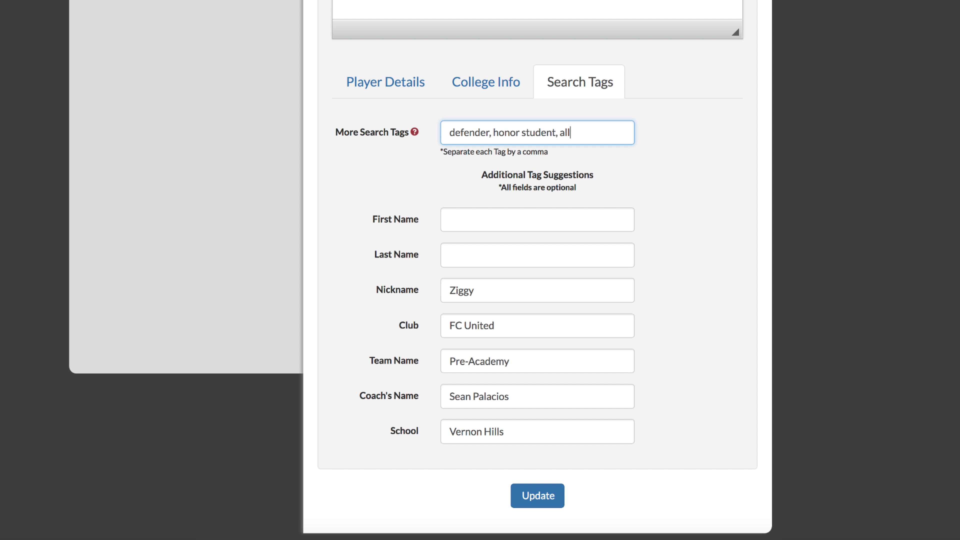
left_click(545, 496)
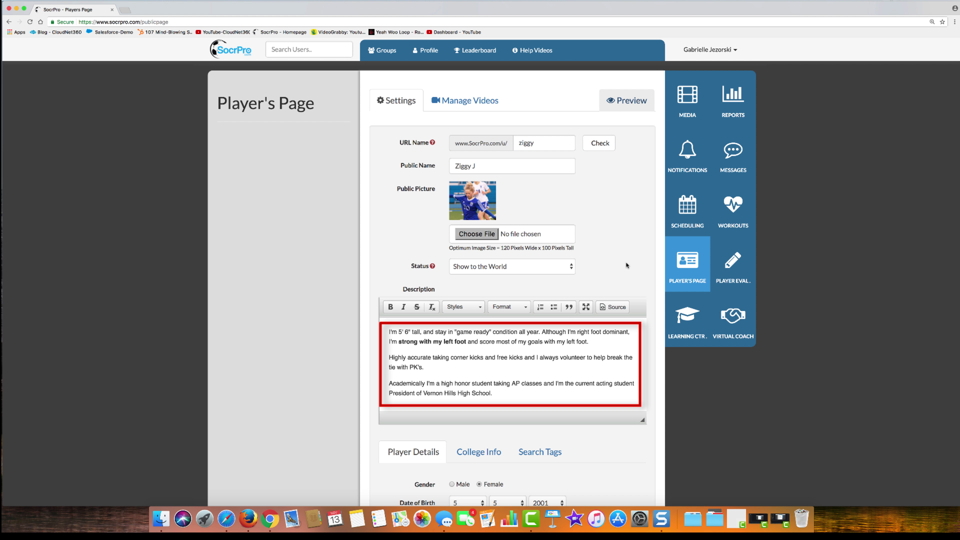
Step: Preview the public profile in a new tab, then go back to the Players Page editor
left_click(627, 264)
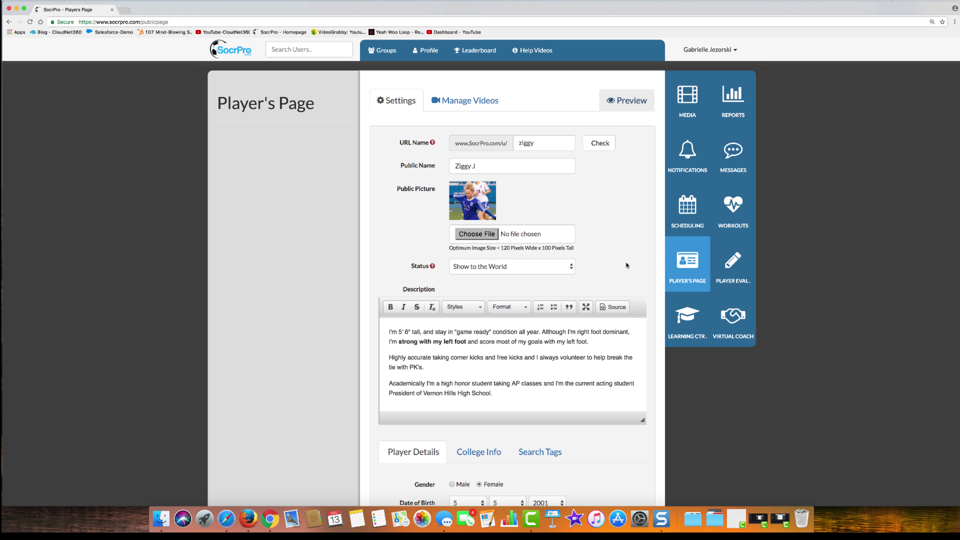
left_click(626, 101)
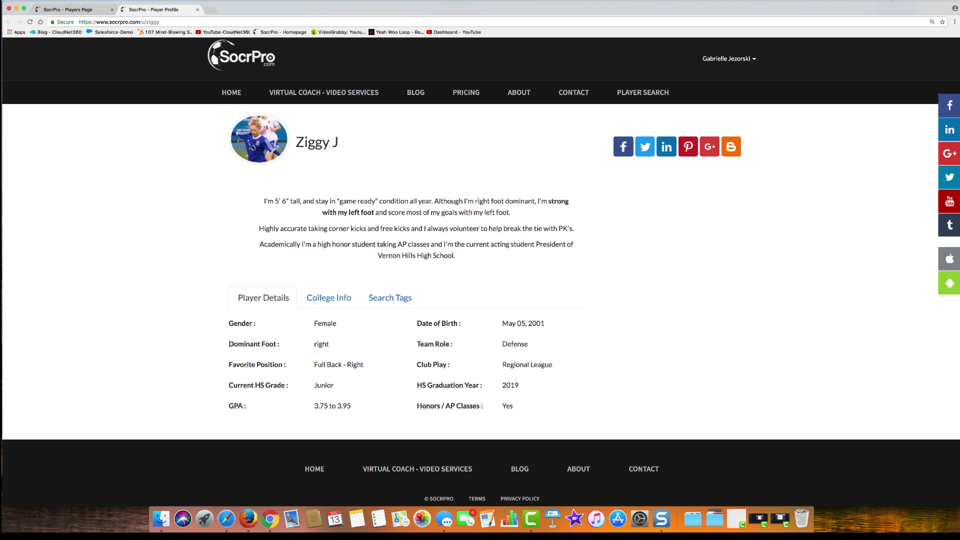
left_click(68, 10)
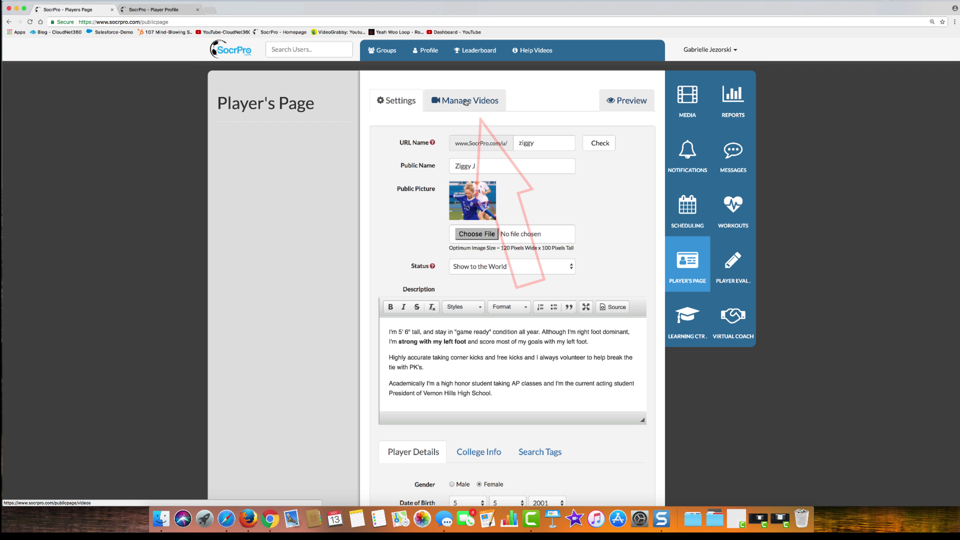
Step: Add the Galaxy-State Cup and Team Chicago Highlights videos, ordering Galaxy-State Cup first
left_click(466, 102)
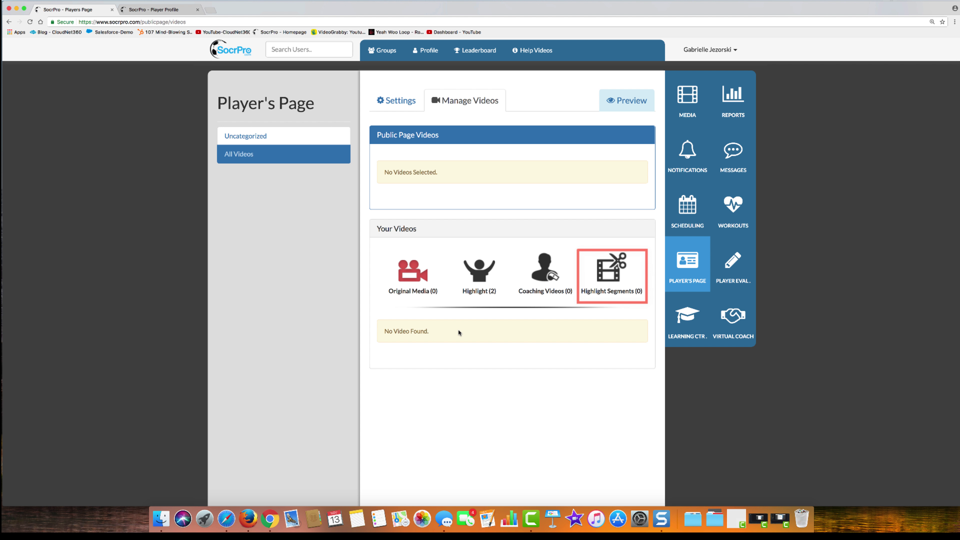
left_click(485, 280)
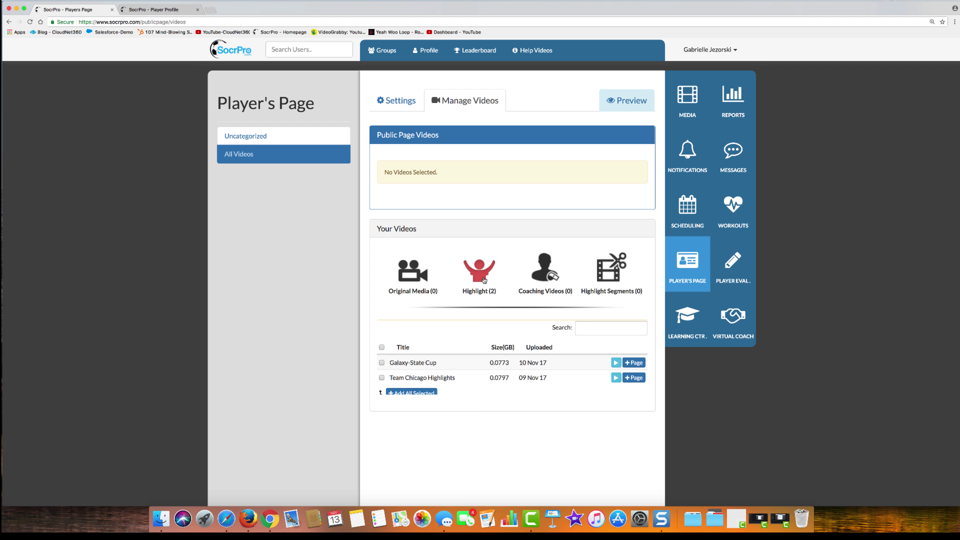
left_click(382, 361)
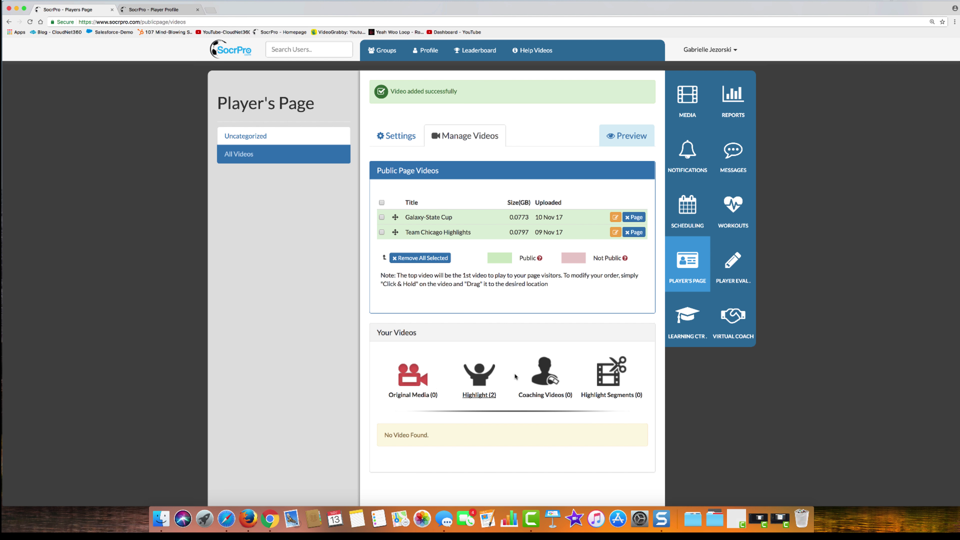
left_click_drag(454, 217, 457, 232)
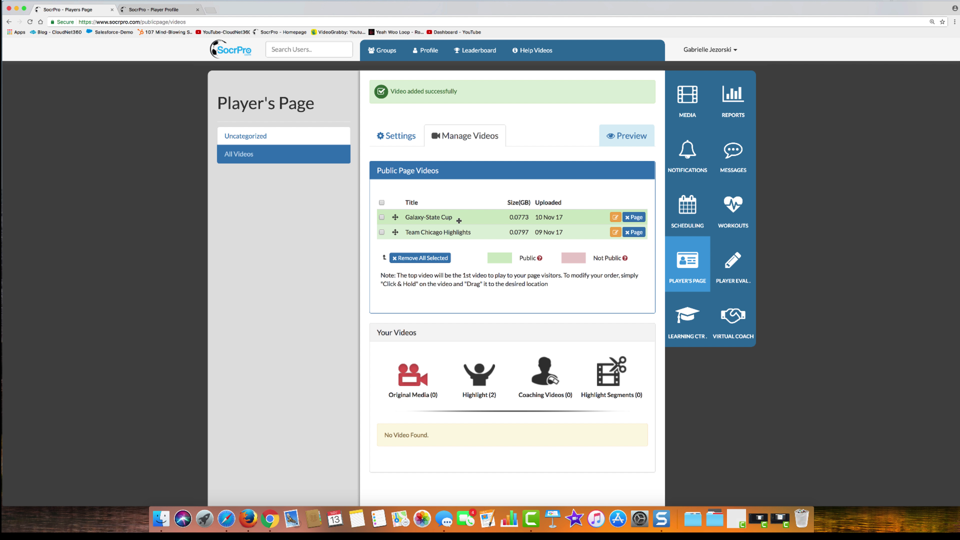
Step: Preview the public profile and check its College Info and Search Tags sections
left_click(622, 136)
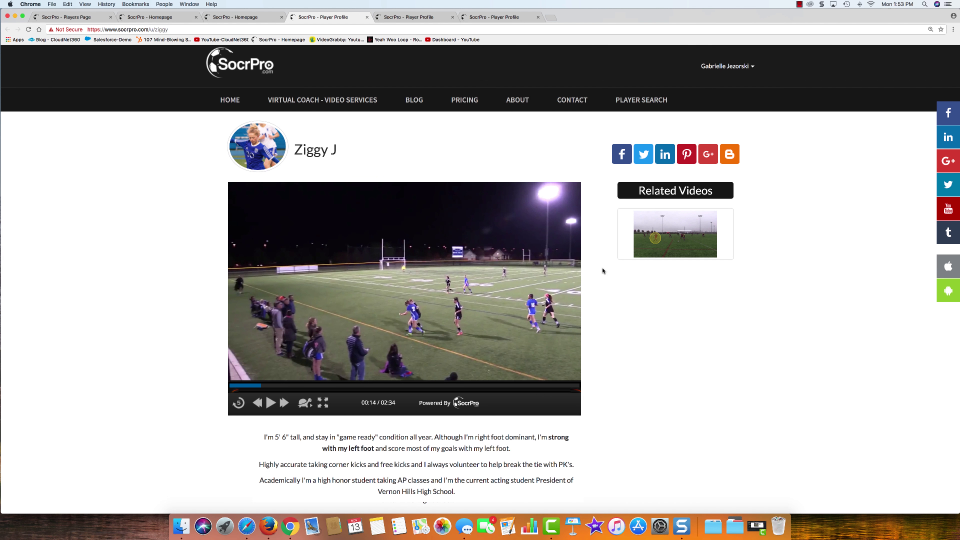
scroll(603, 270, "down", 10)
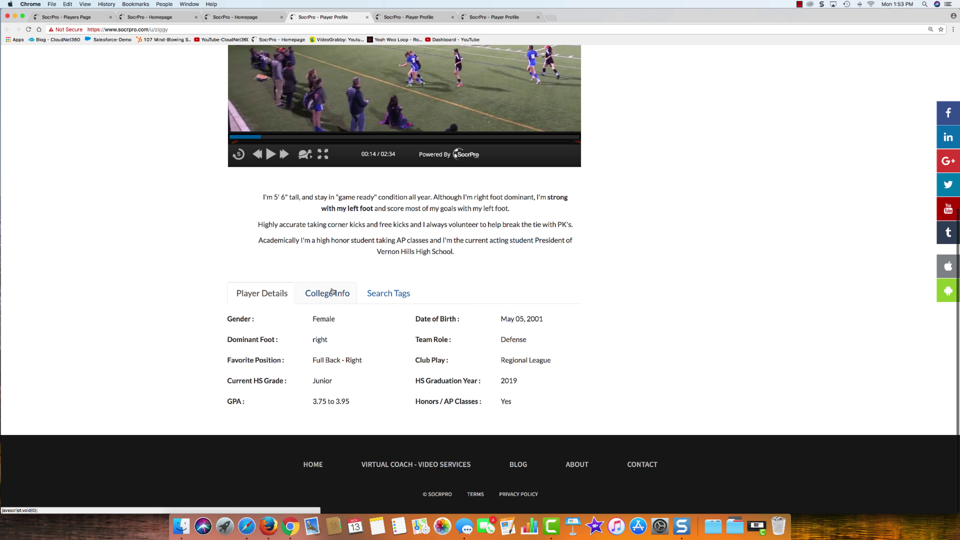
left_click(332, 291)
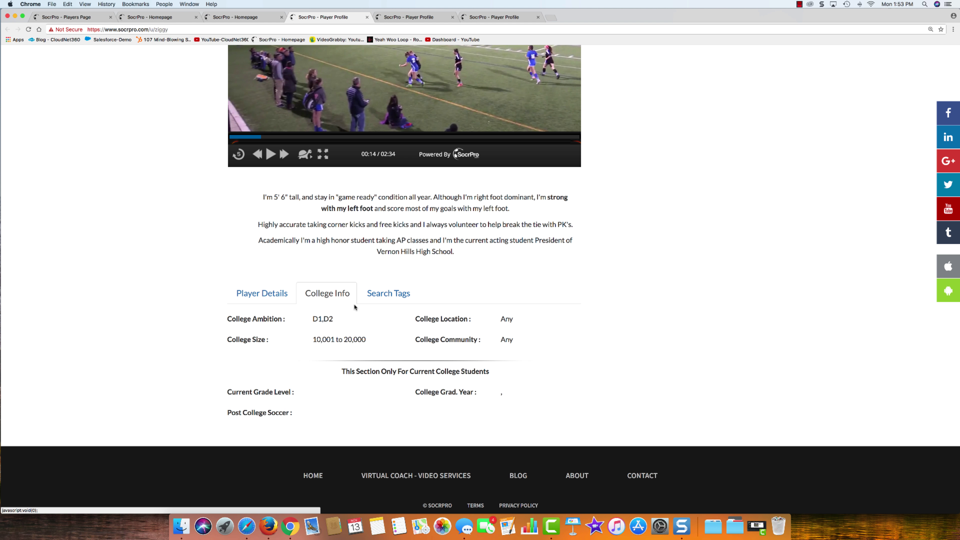
left_click(374, 297)
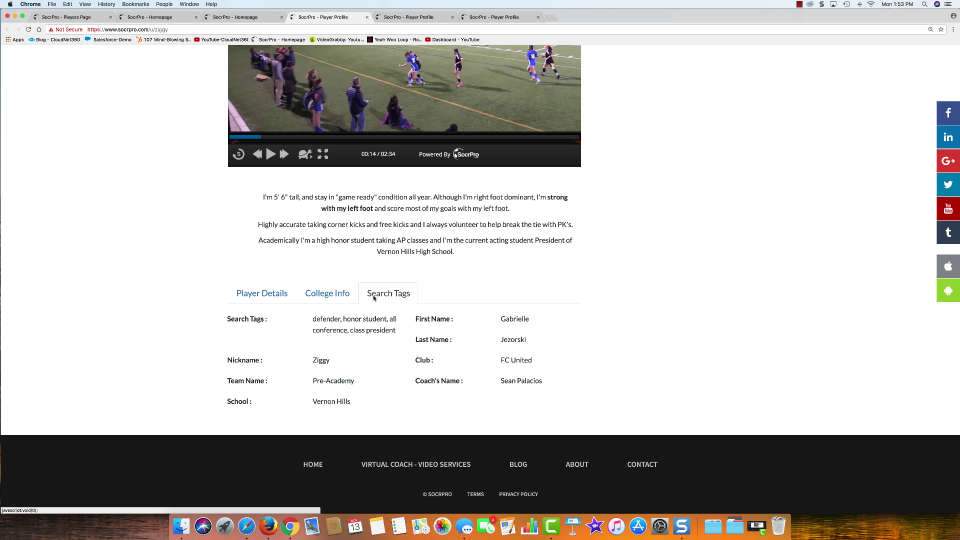